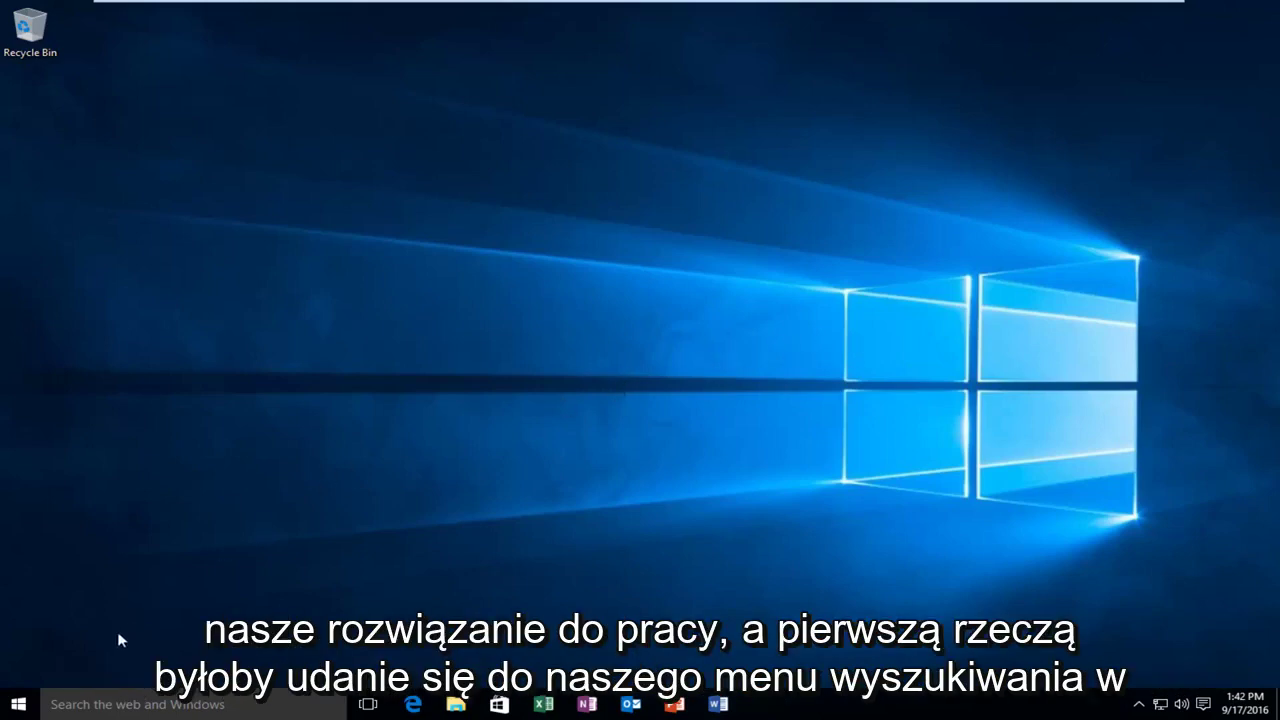
# - Set User Account Control to notify only when apps try to make changes to the computer (default), and approve the change
pyautogui.click(84, 704)
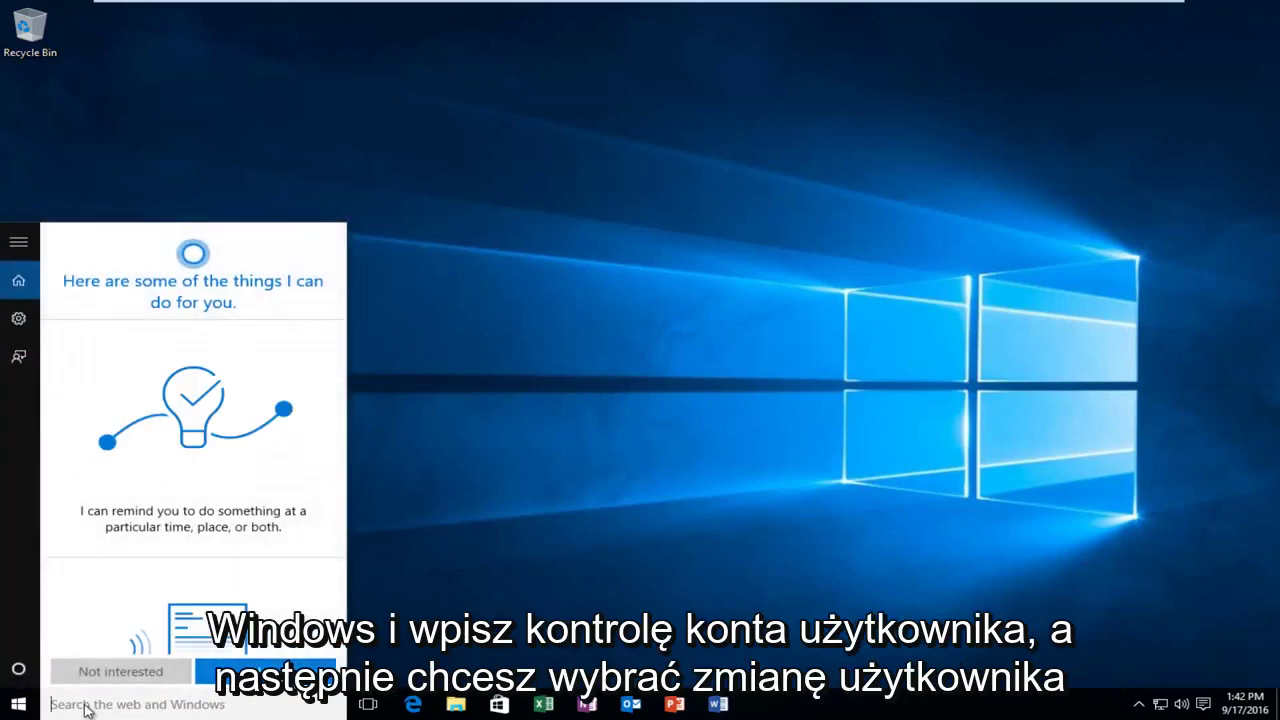
pyautogui.write('user account')
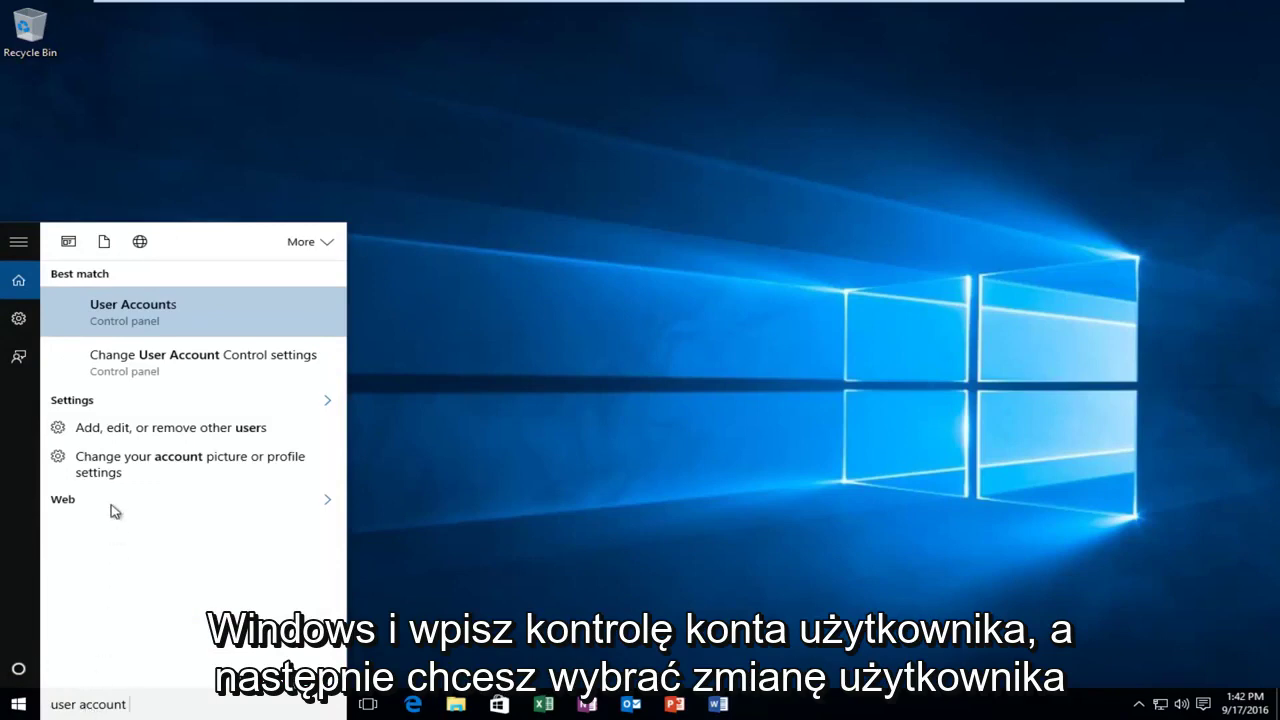
pyautogui.click(214, 364)
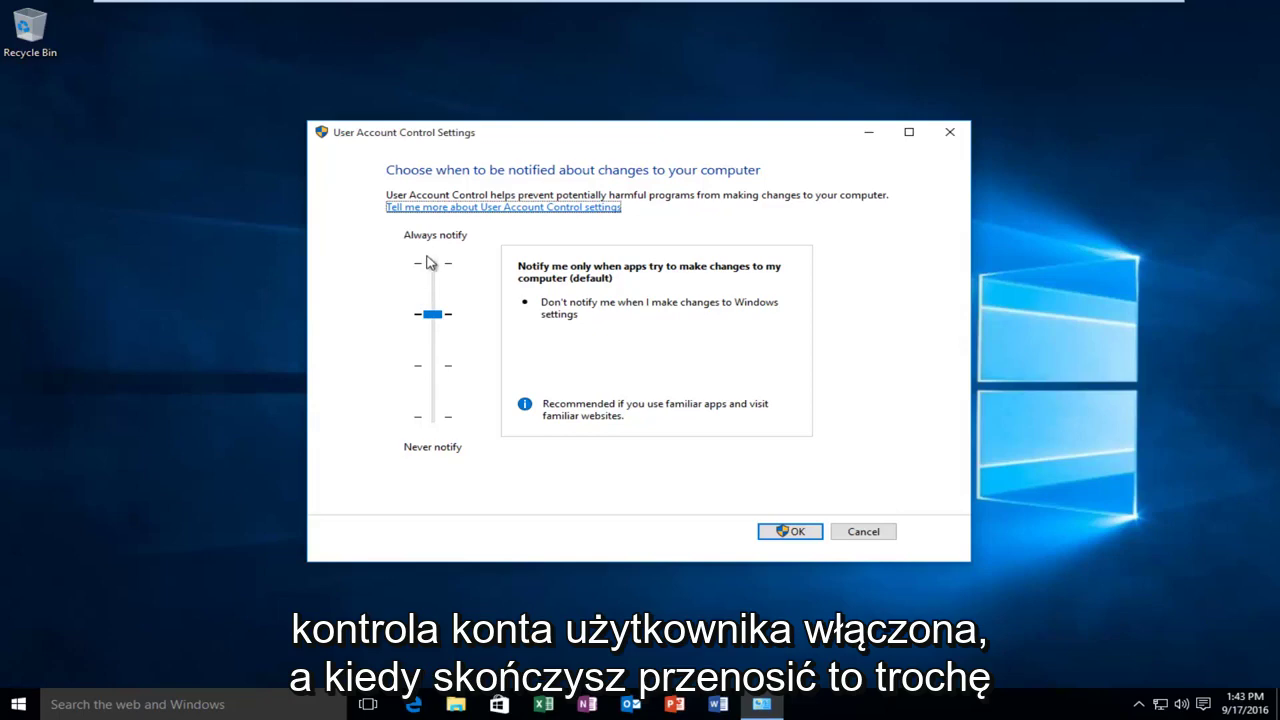
pyautogui.moveTo(432, 318)
pyautogui.mouseDown()
pyautogui.moveTo(431, 366)
pyautogui.moveTo(432, 316)
pyautogui.mouseUp()
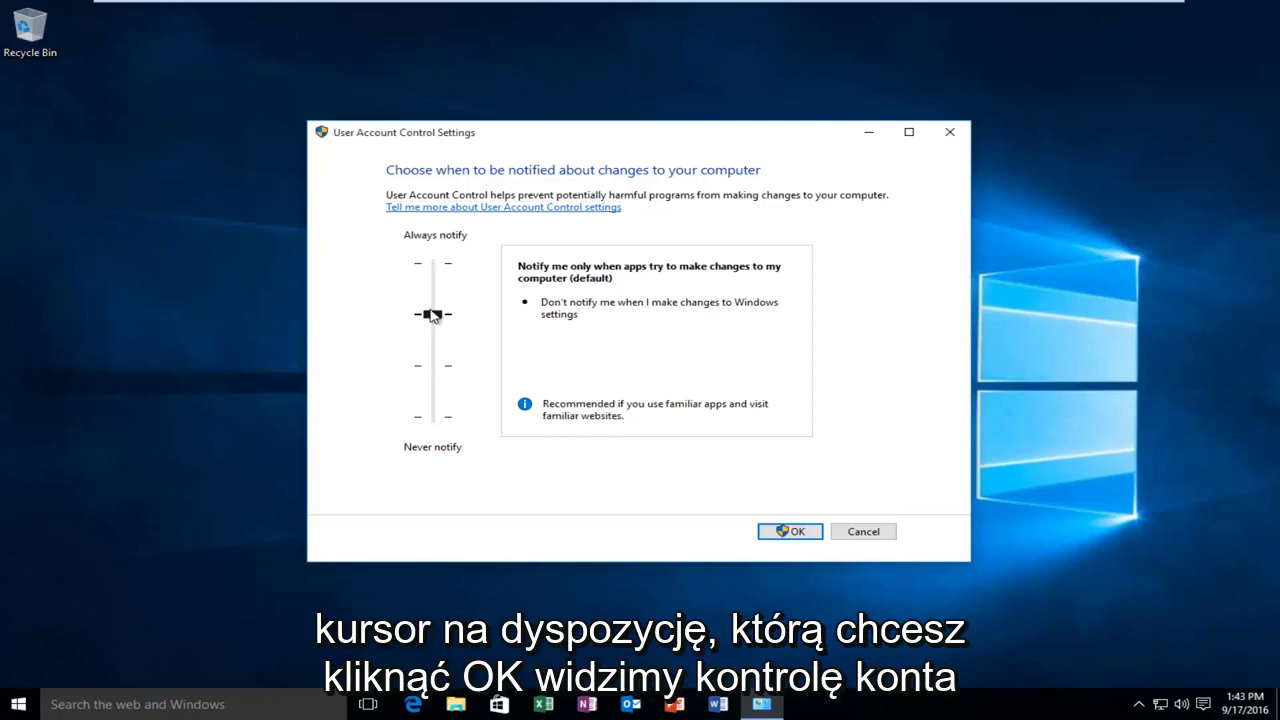
pyautogui.click(788, 533)
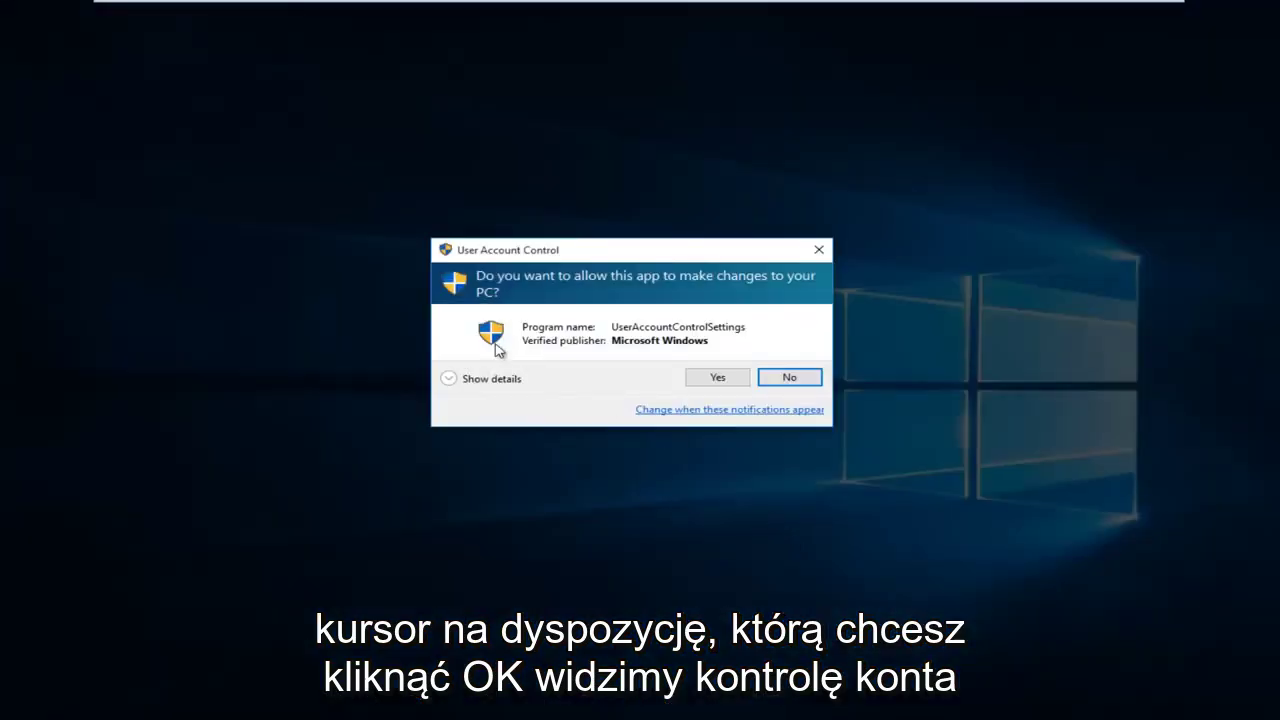
pyautogui.click(705, 378)
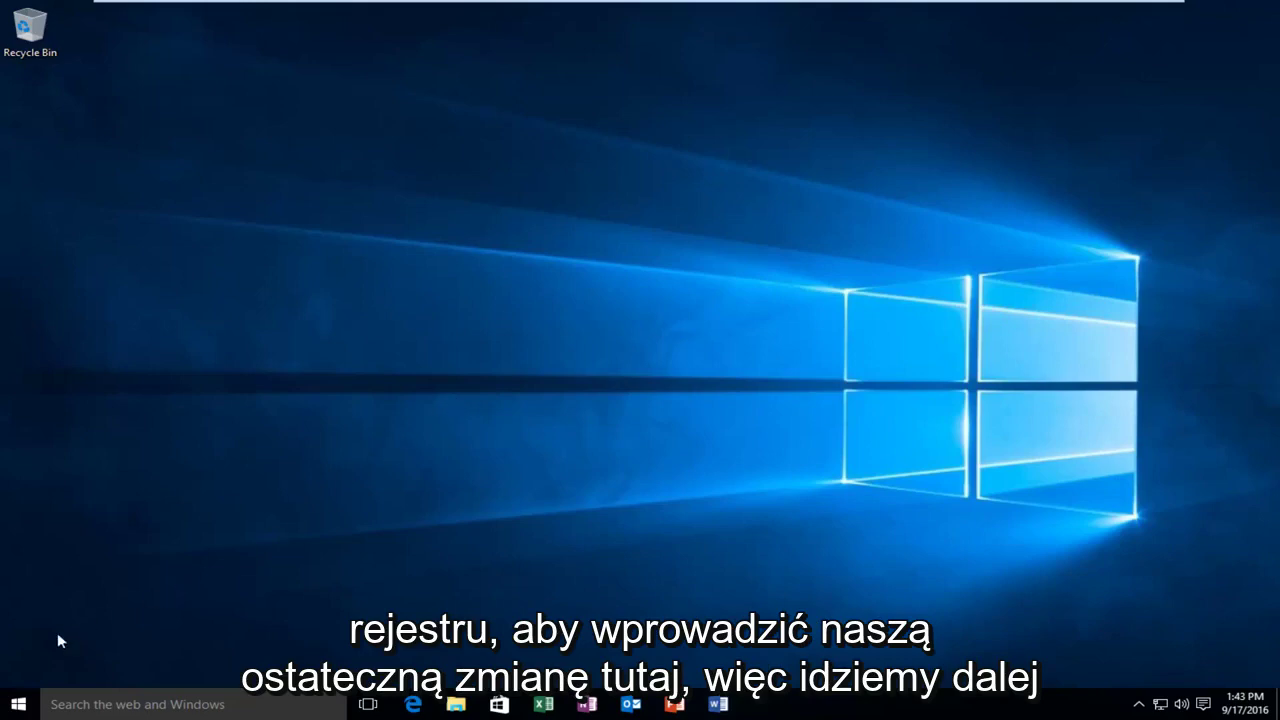
# - Run regedit with permission to make changes, and enlarge the Registry Editor window and its key tree area
pyautogui.rightClick(18, 706)
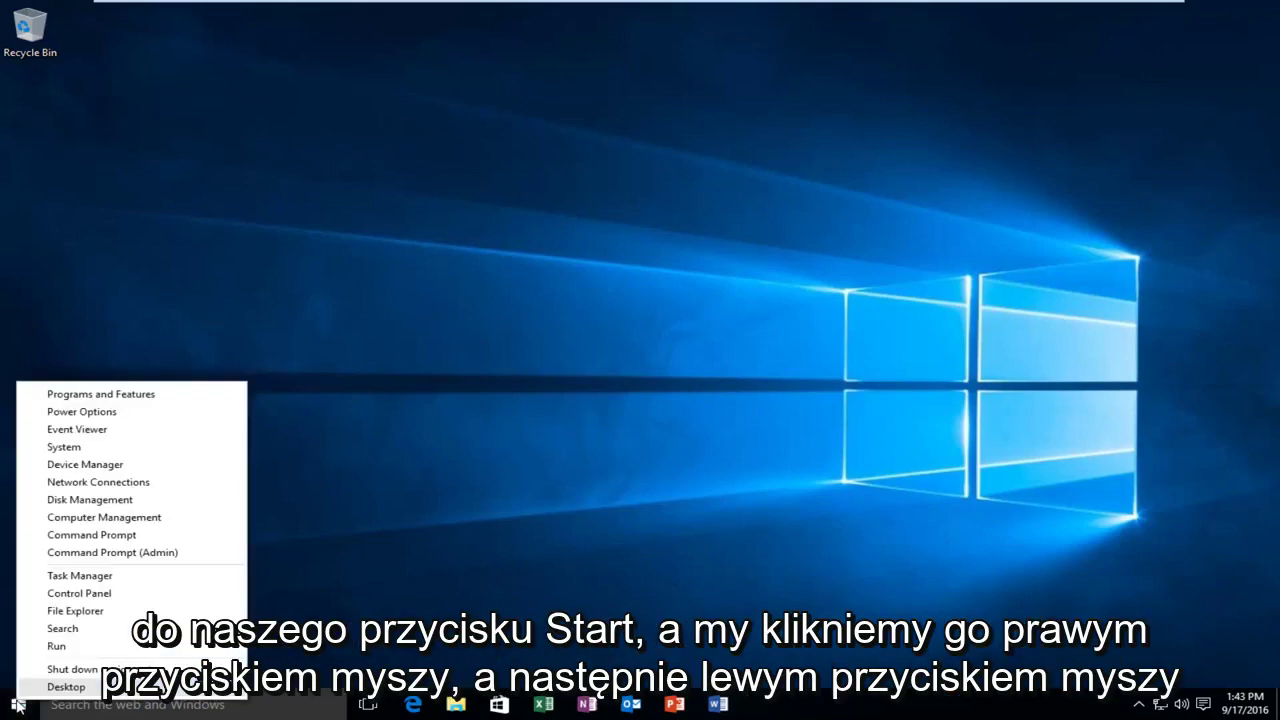
pyautogui.click(58, 646)
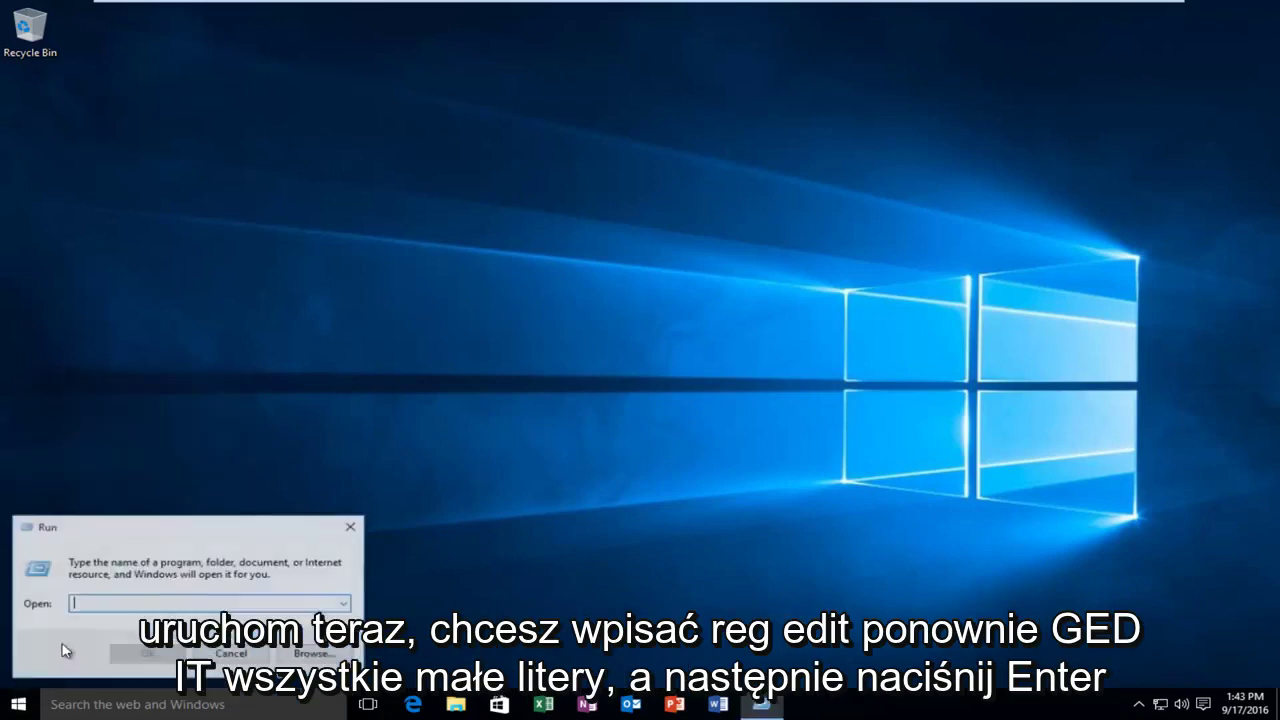
pyautogui.write('regedit')
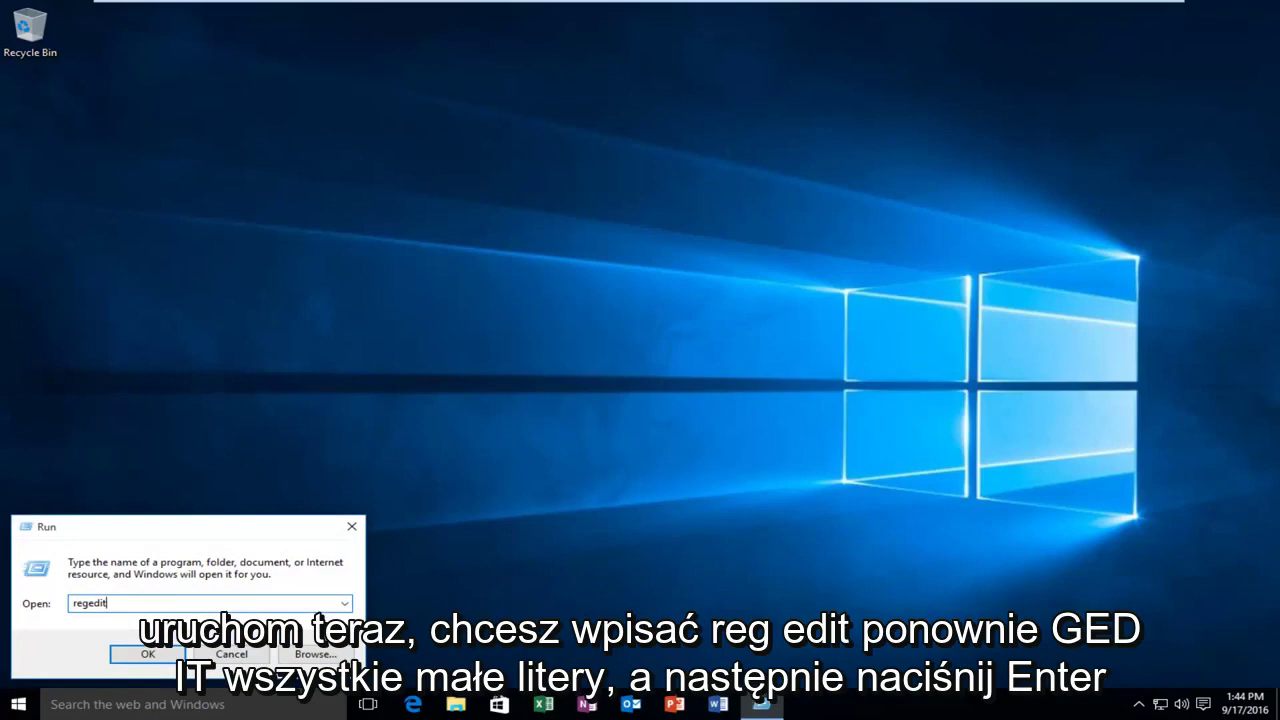
pyautogui.press('Return')
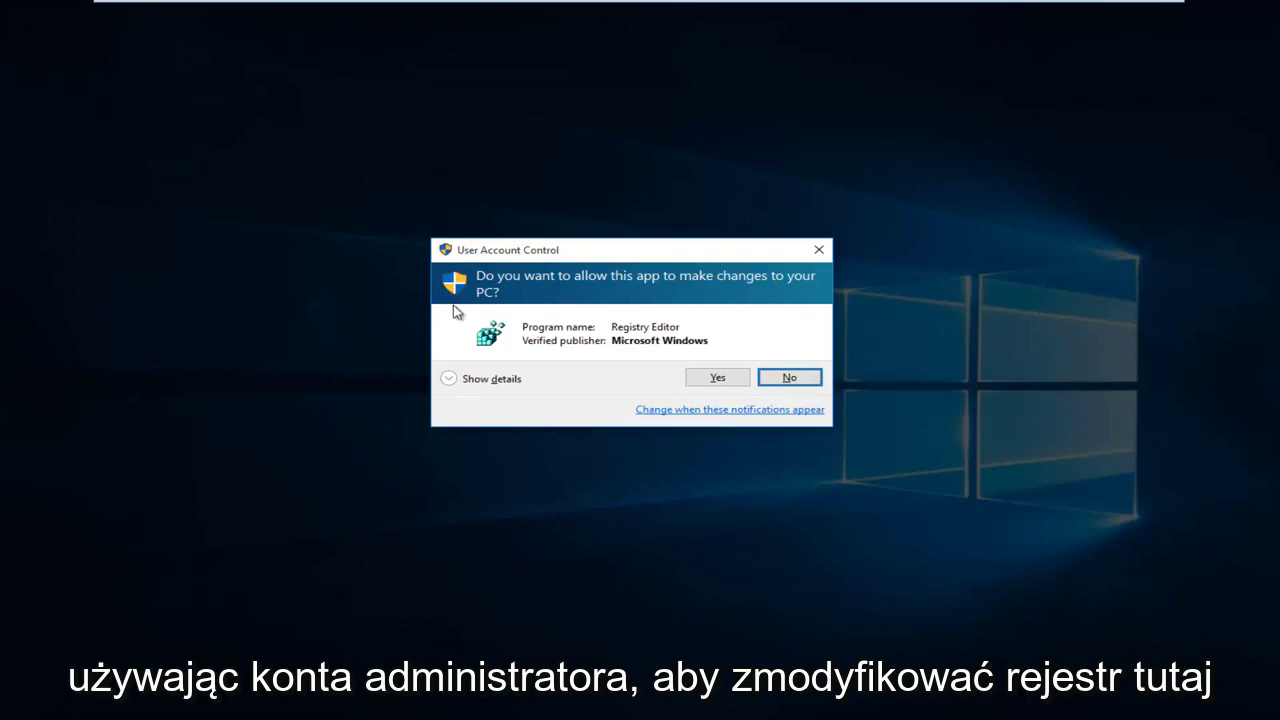
pyautogui.click(715, 381)
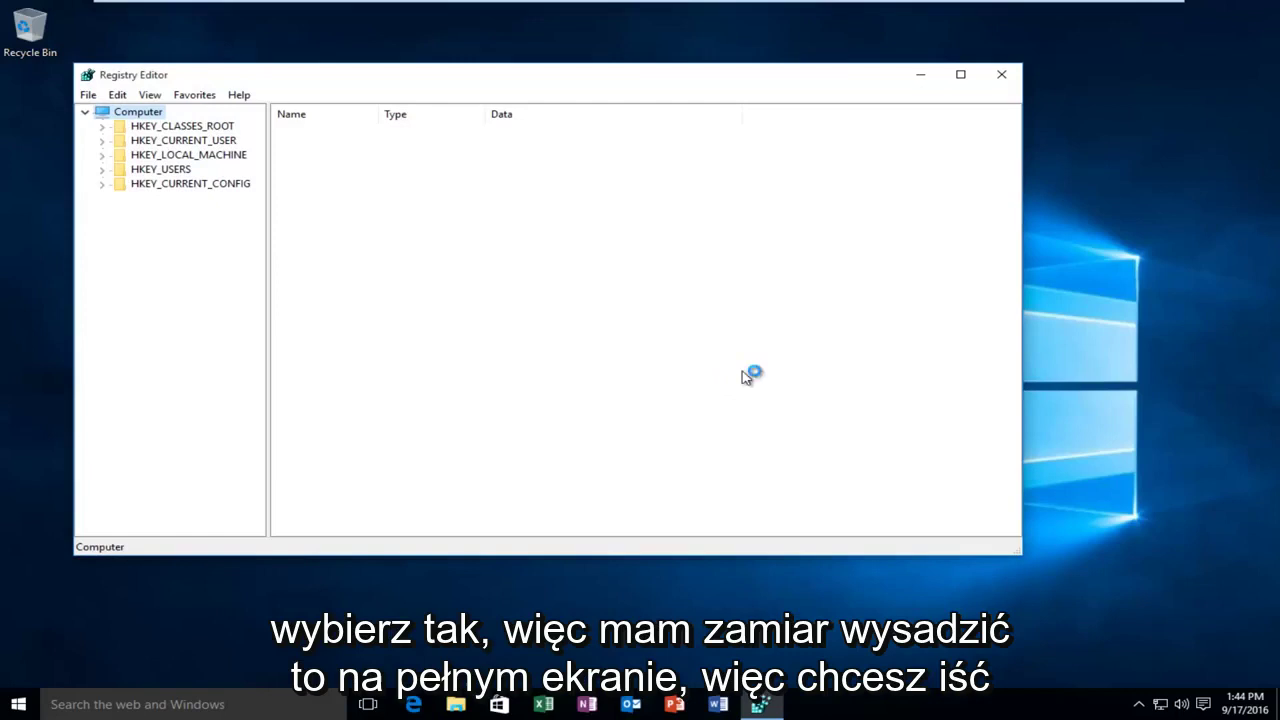
pyautogui.click(962, 77)
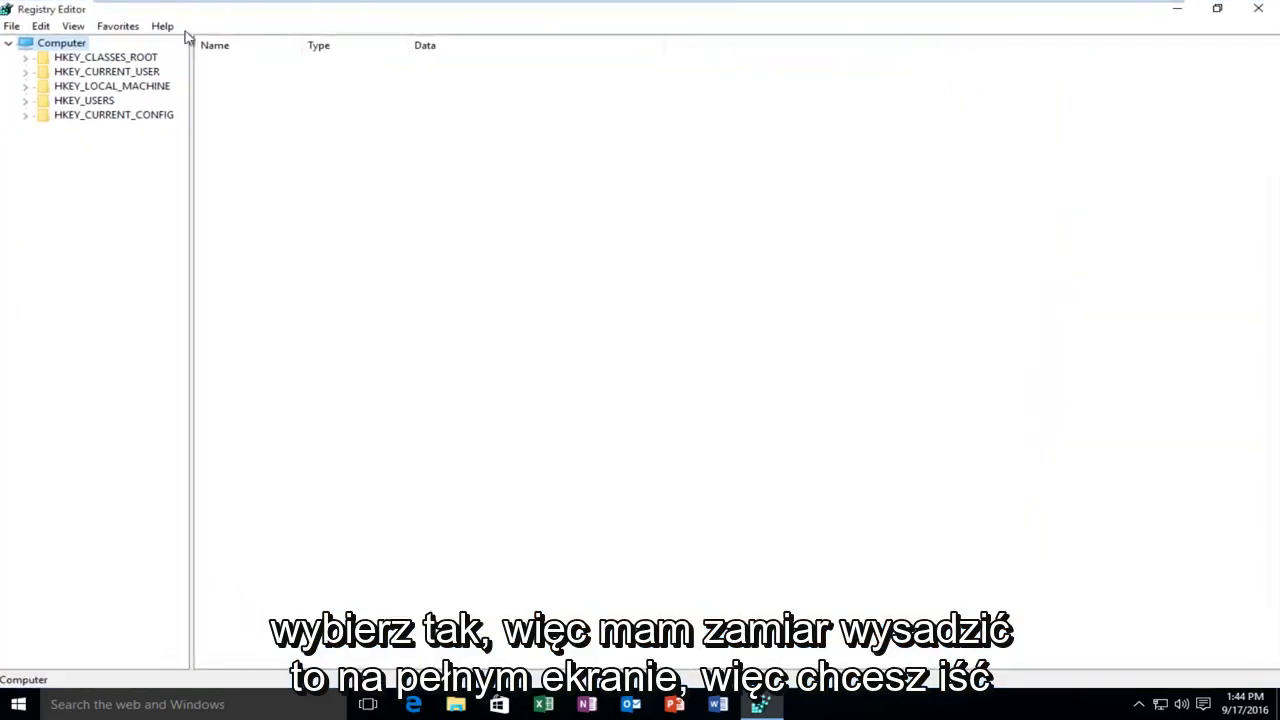
pyautogui.moveTo(211, 55); pyautogui.dragTo(281, 58)
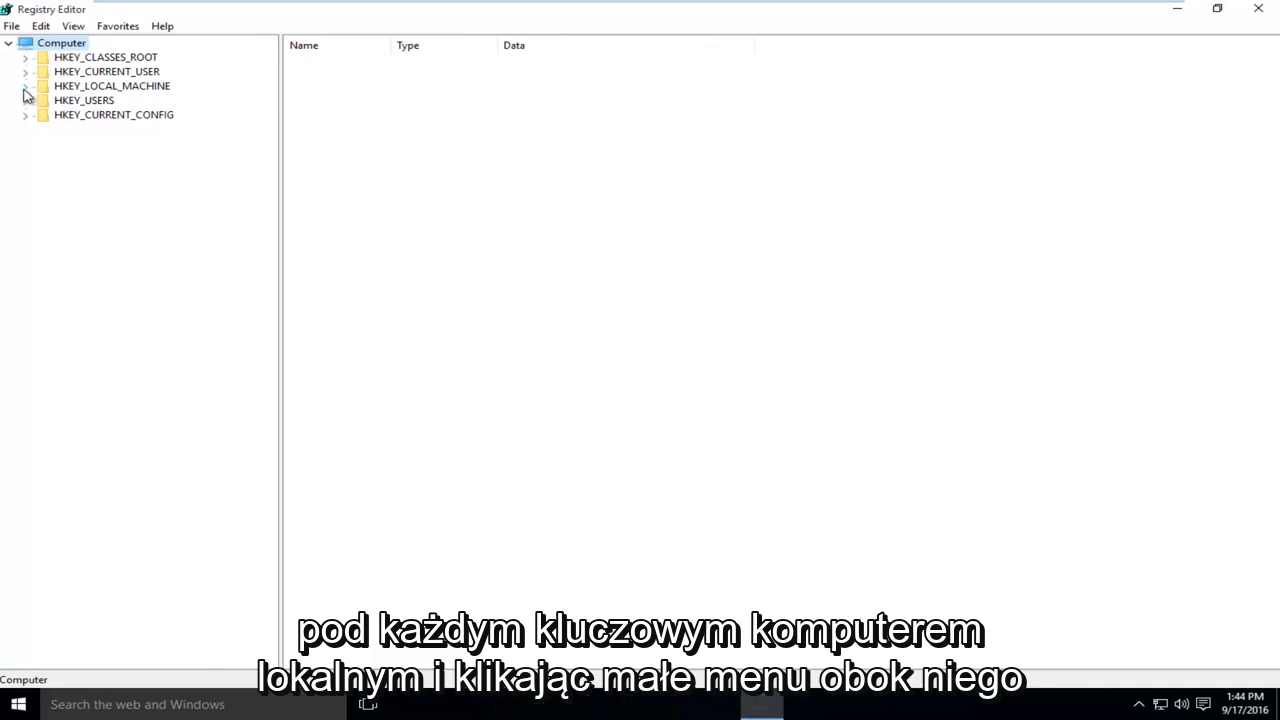
# - Expand the registry tree down to HKEY_LOCAL_MACHINE\SOFTWARE\Microsoft\Windows\CurrentVersion
pyautogui.click(25, 88)
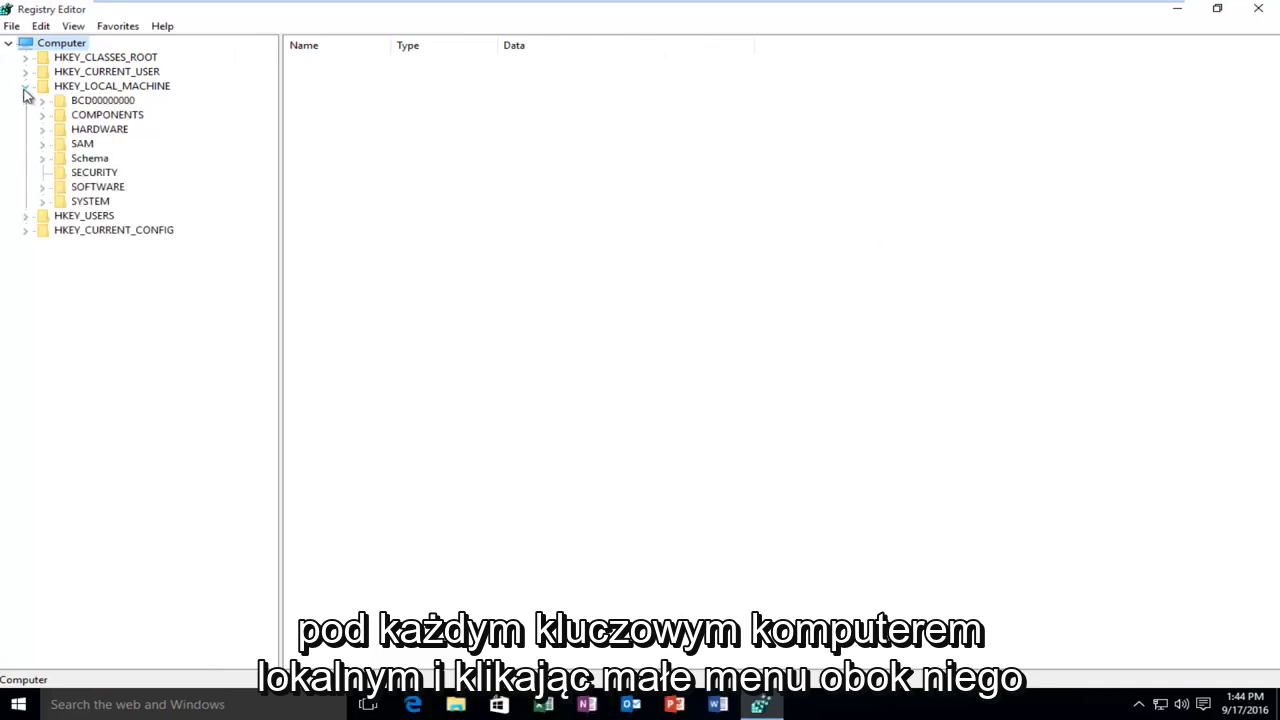
pyautogui.click(43, 187)
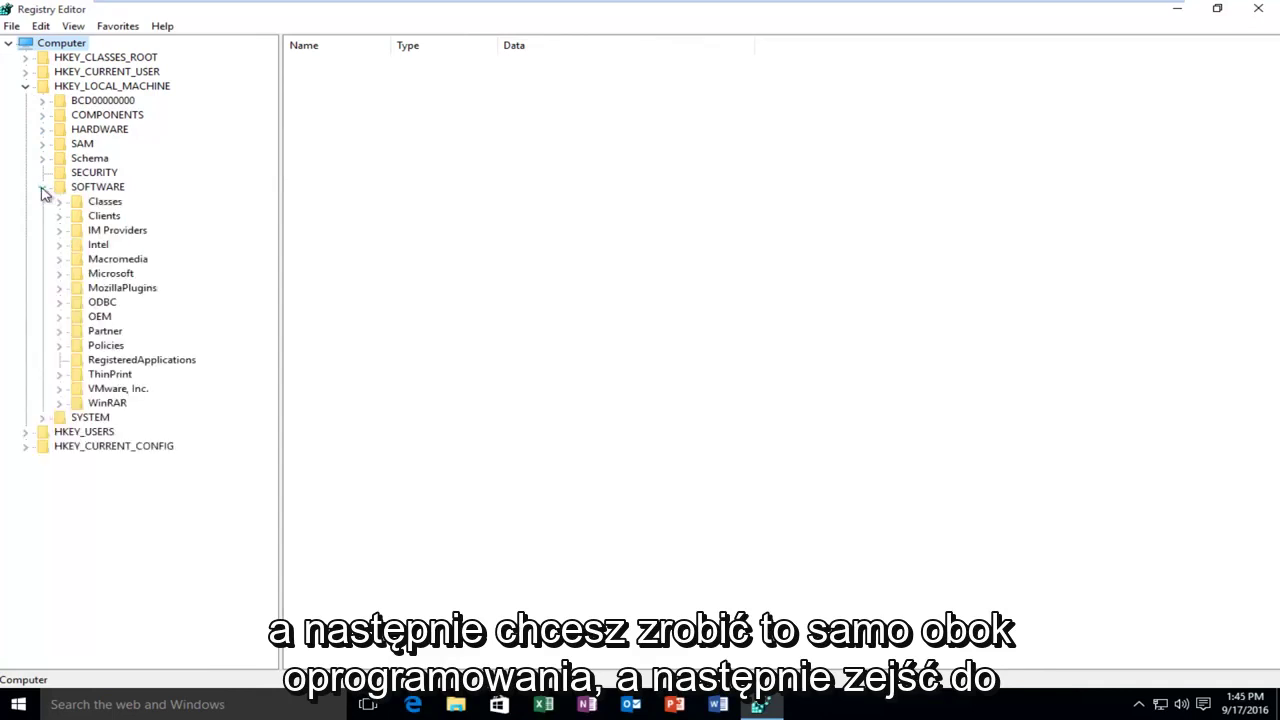
pyautogui.click(60, 274)
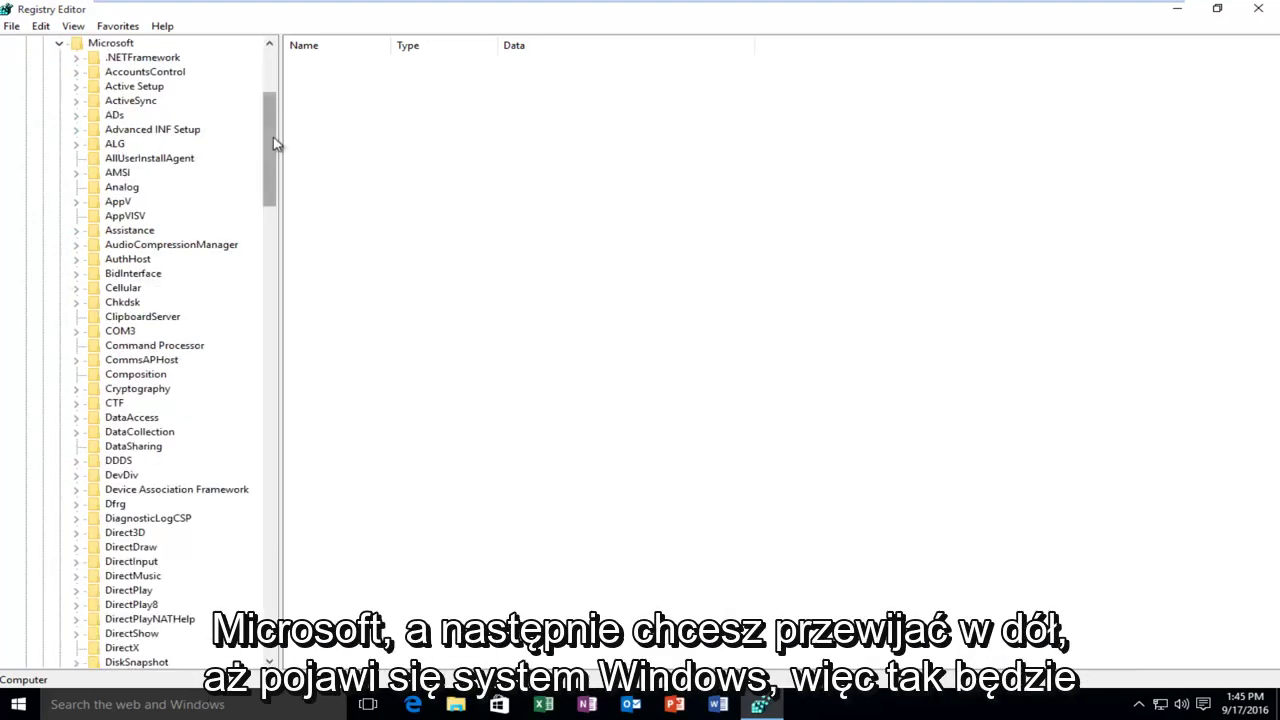
pyautogui.moveTo(277, 143); pyautogui.dragTo(303, 557)
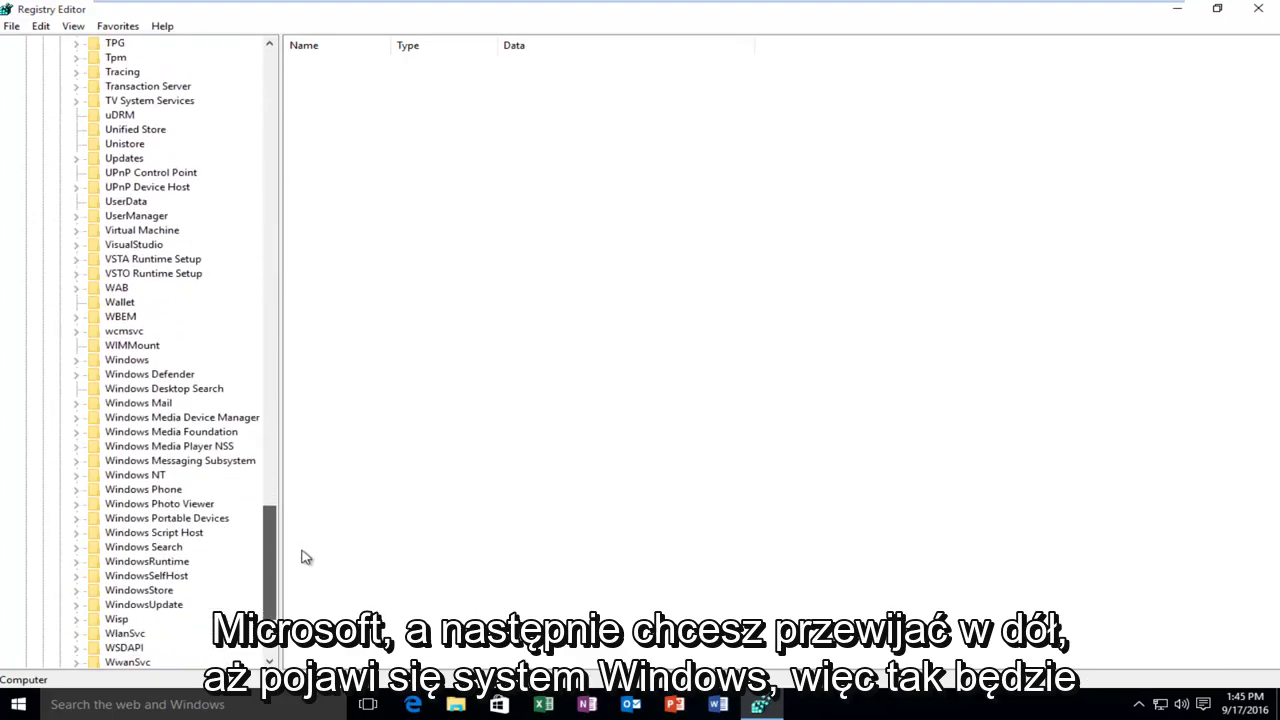
pyautogui.click(77, 362)
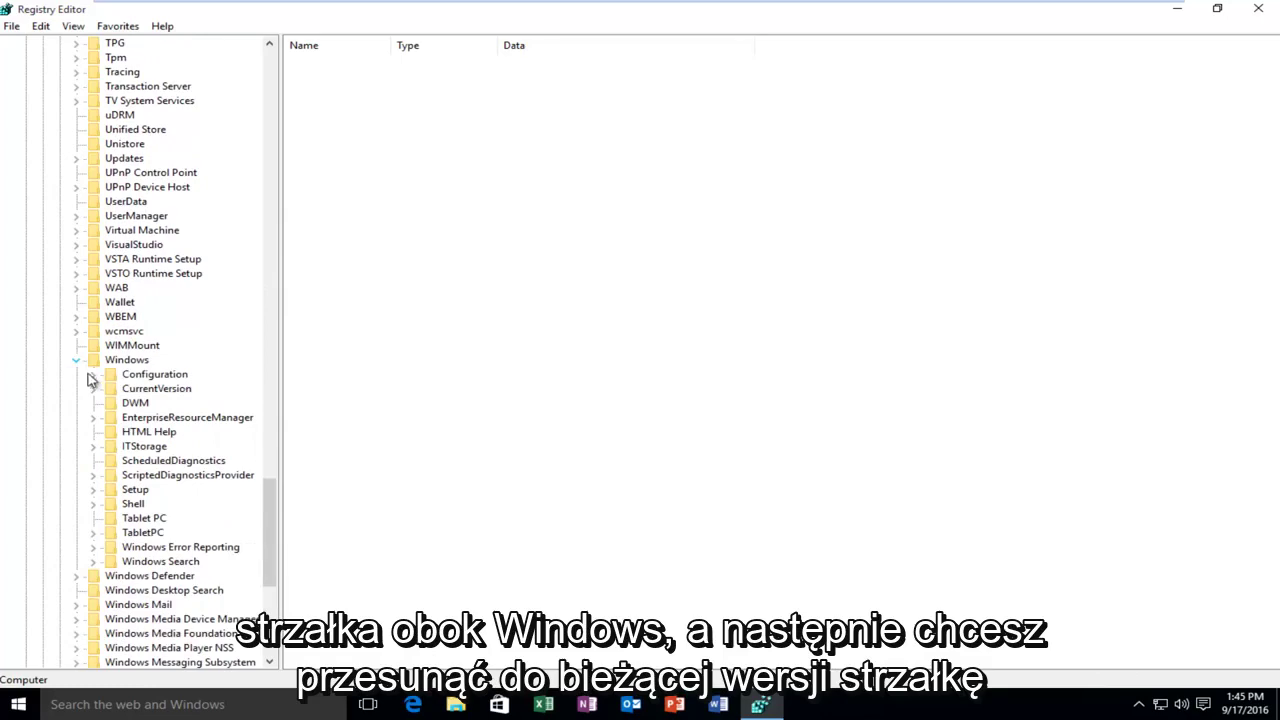
pyautogui.click(94, 390)
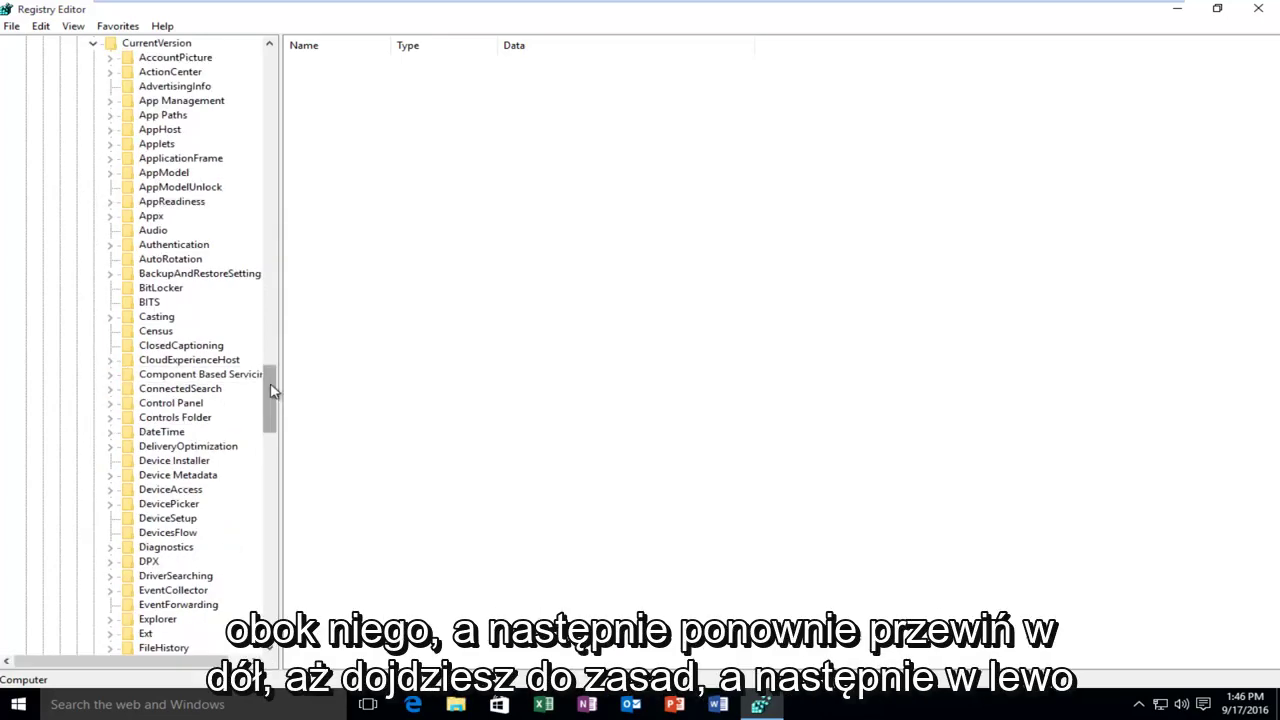
# - Expand the Policies key under CurrentVersion and open its System subkey
pyautogui.moveTo(272, 391); pyautogui.dragTo(267, 474)
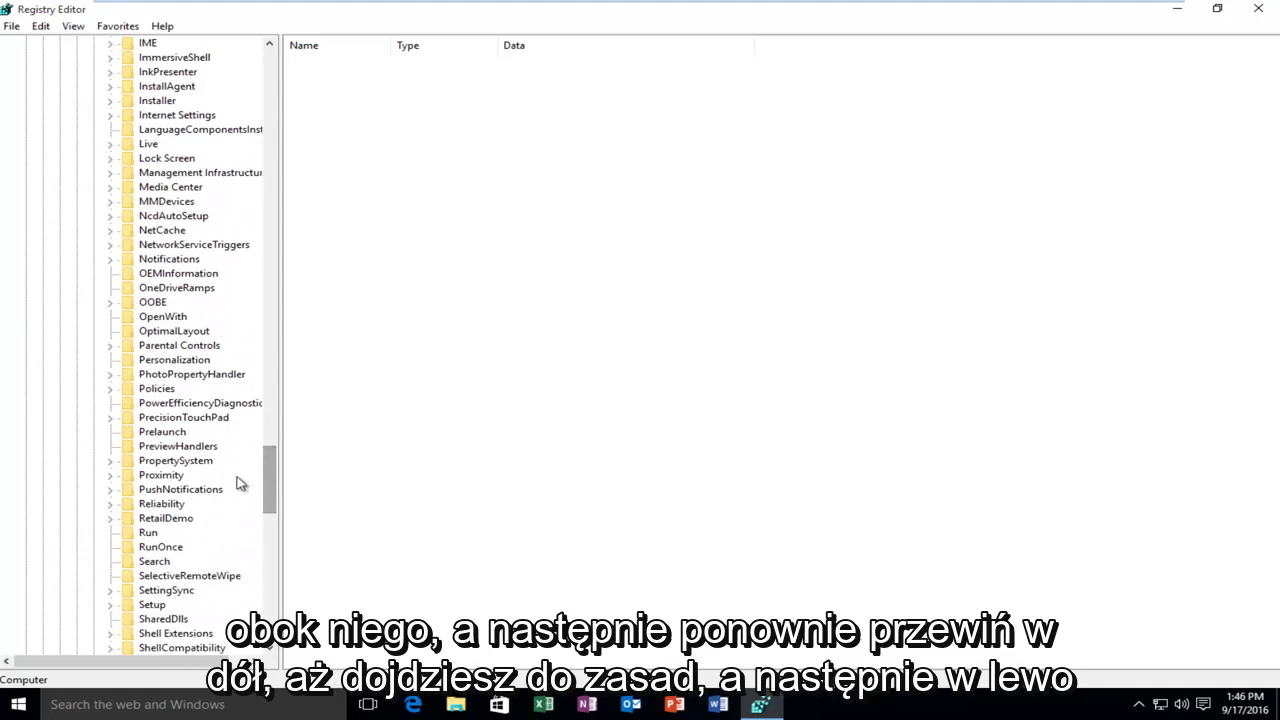
pyautogui.doubleClick(127, 389)
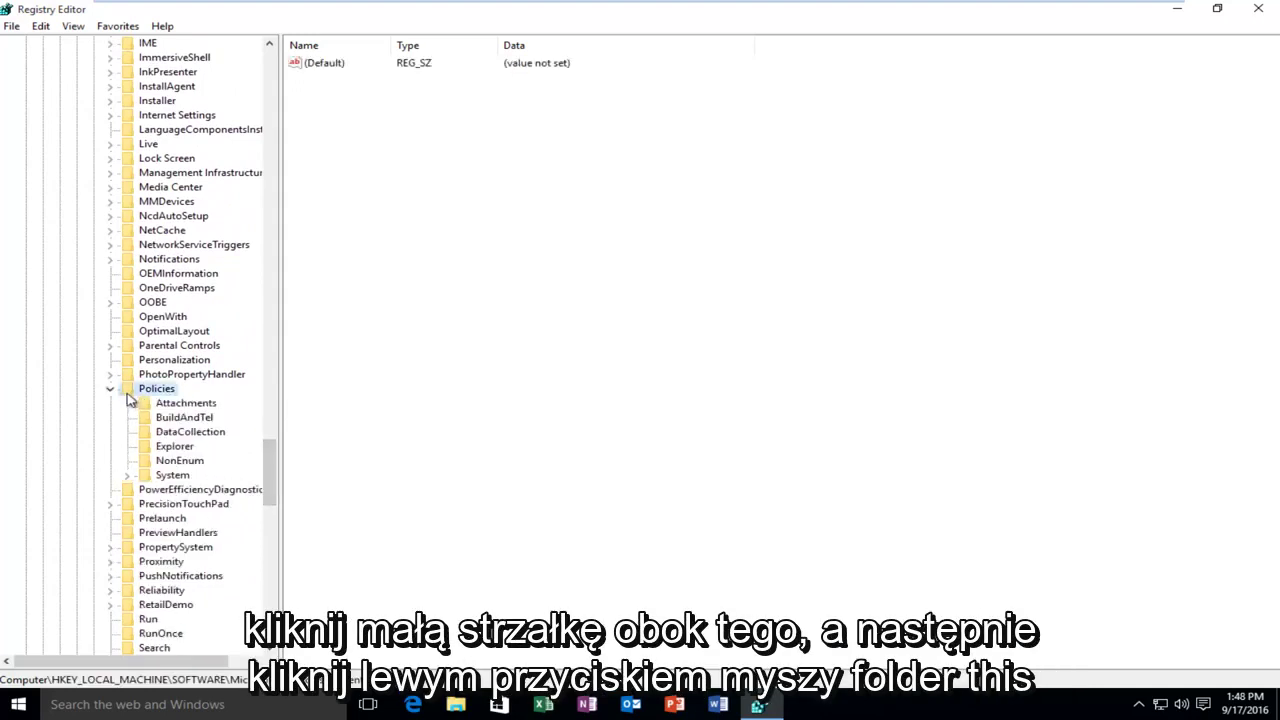
pyautogui.click(111, 389)
pyautogui.click(111, 389)
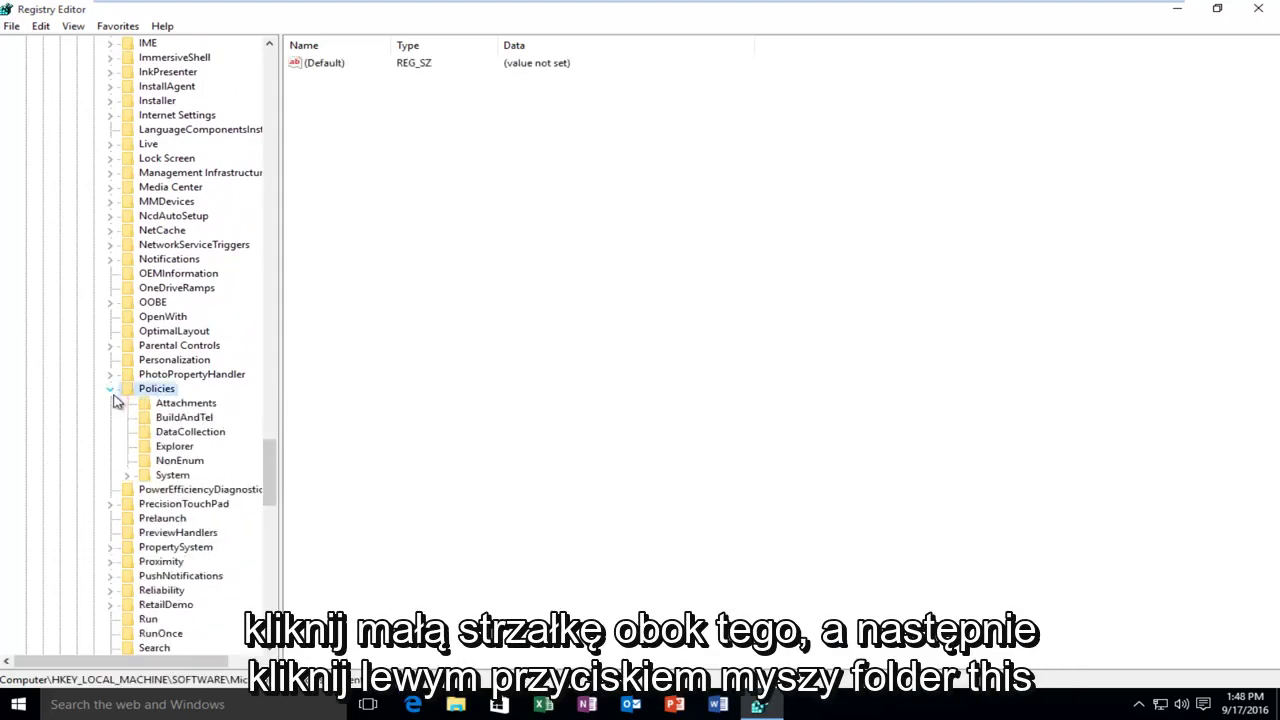
pyautogui.click(172, 475)
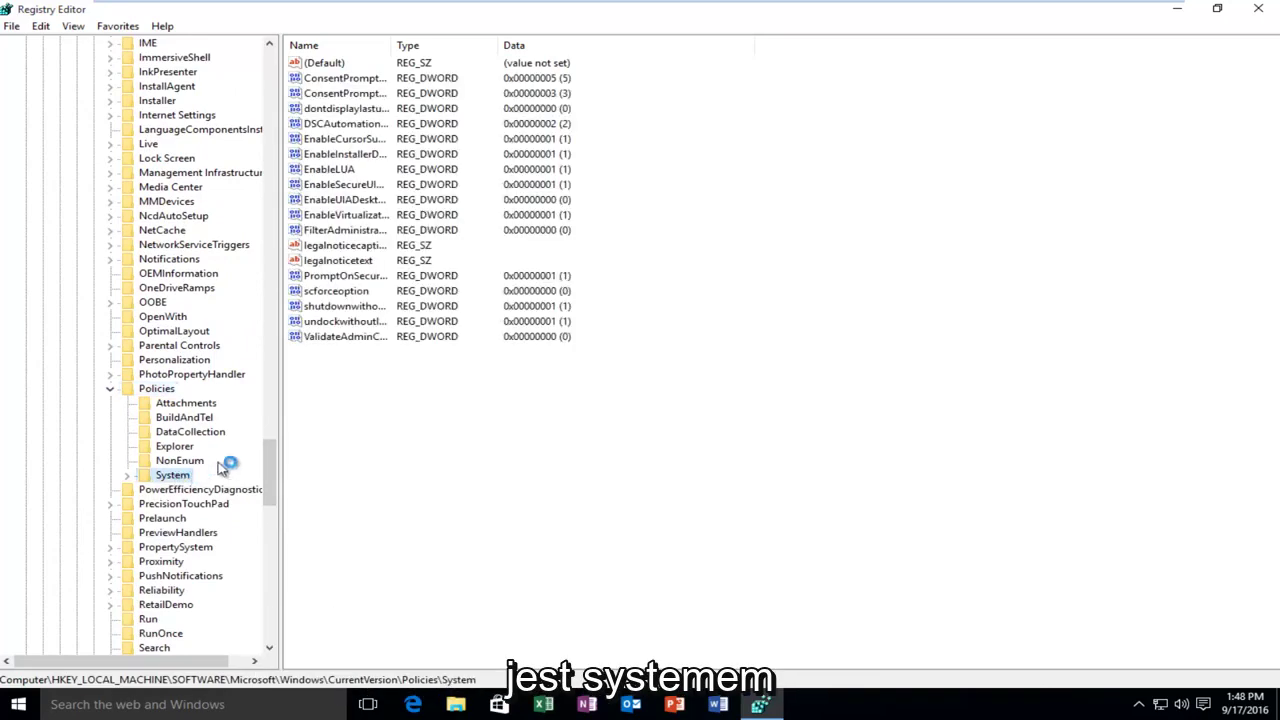
# - Set the value data of FilterAdministratorToken in the System key to 1 and close the Registry Editor
pyautogui.moveTo(393, 46); pyautogui.dragTo(490, 47)
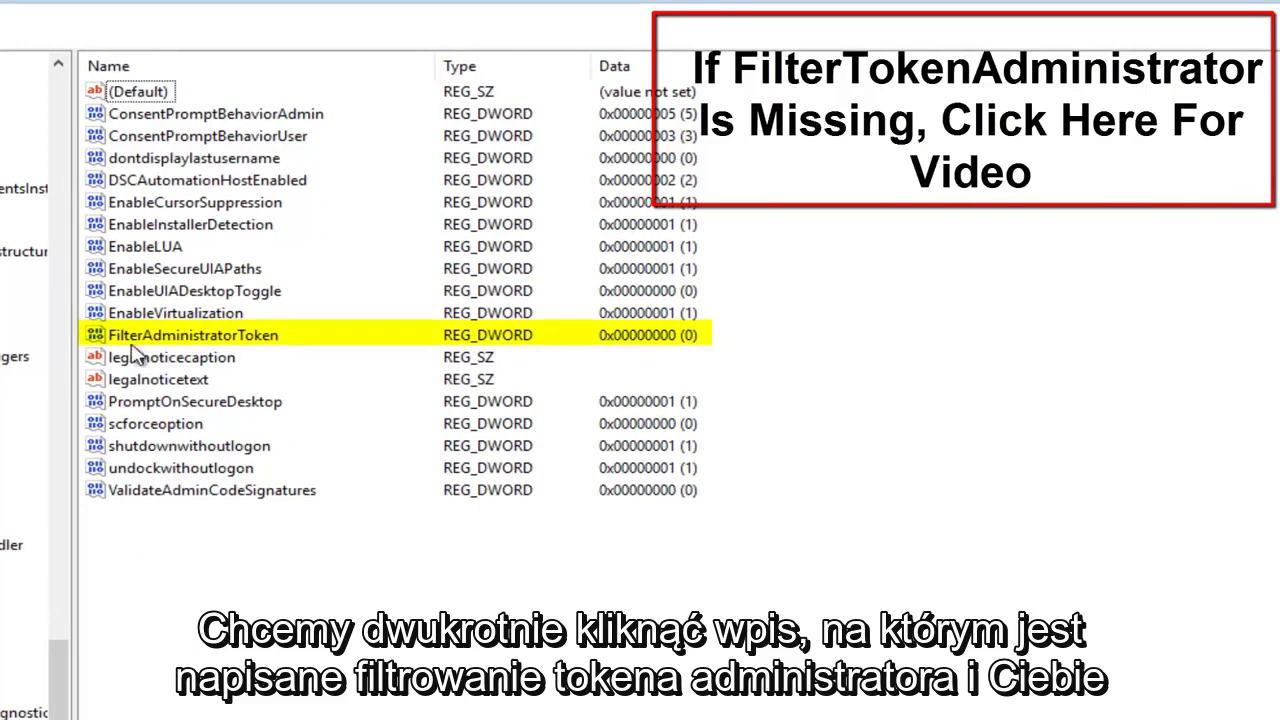
pyautogui.doubleClick(169, 341)
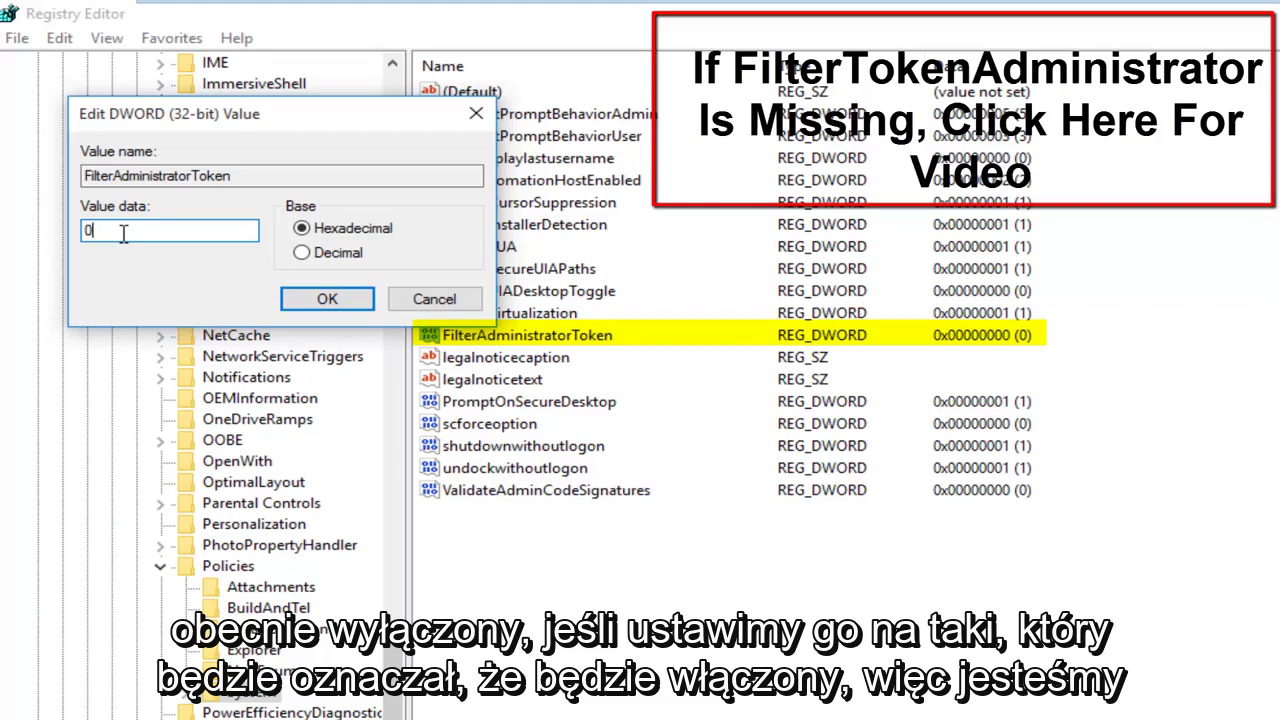
pyautogui.moveTo(106, 231); pyautogui.dragTo(80, 231)
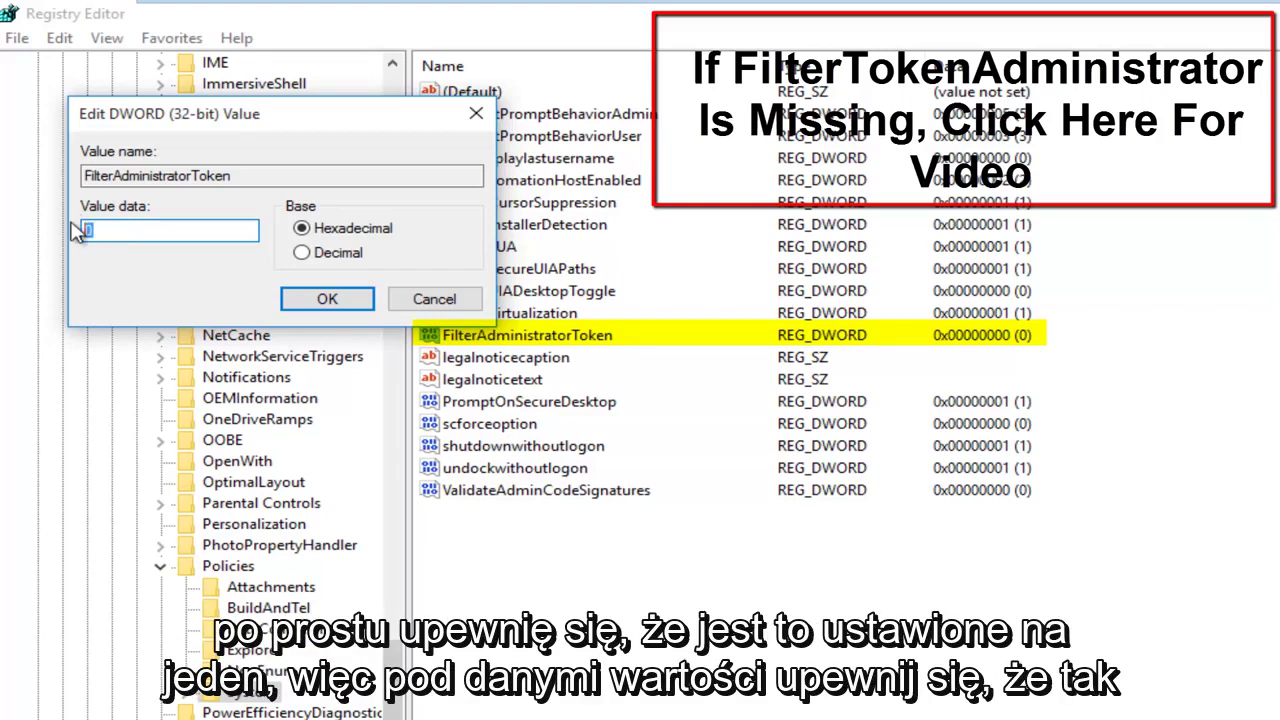
pyautogui.write('1')
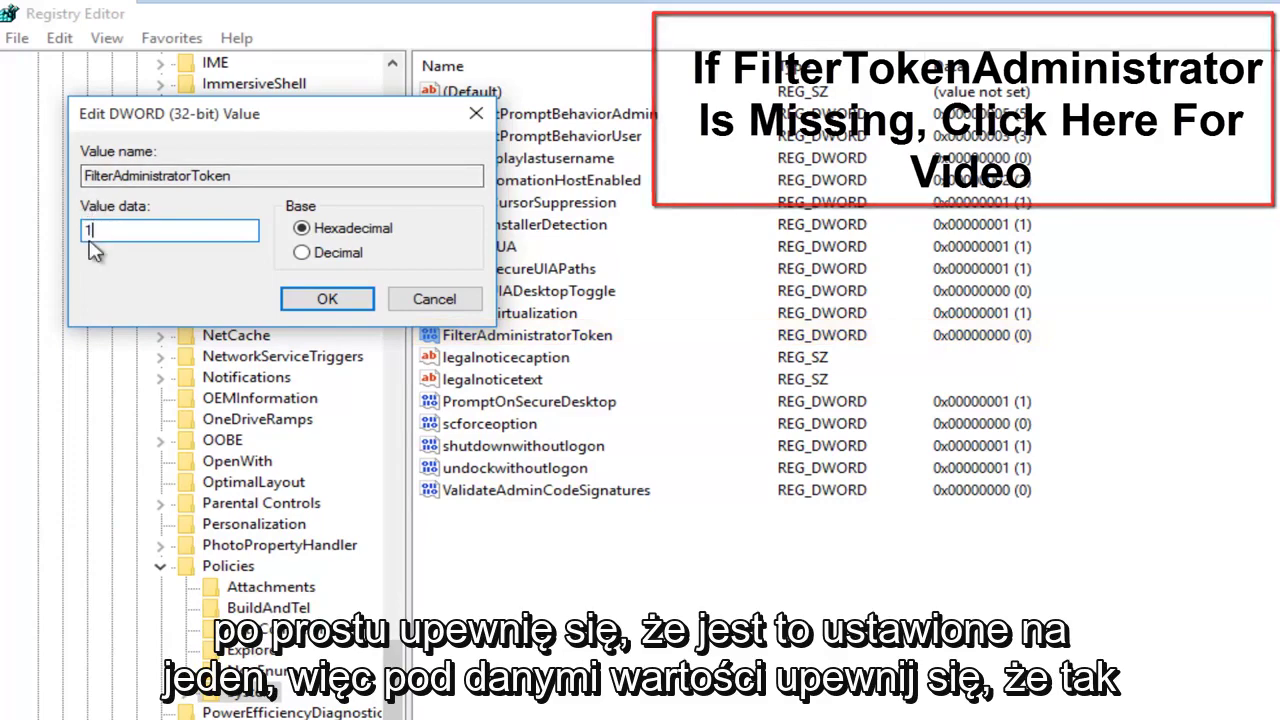
pyautogui.click(328, 300)
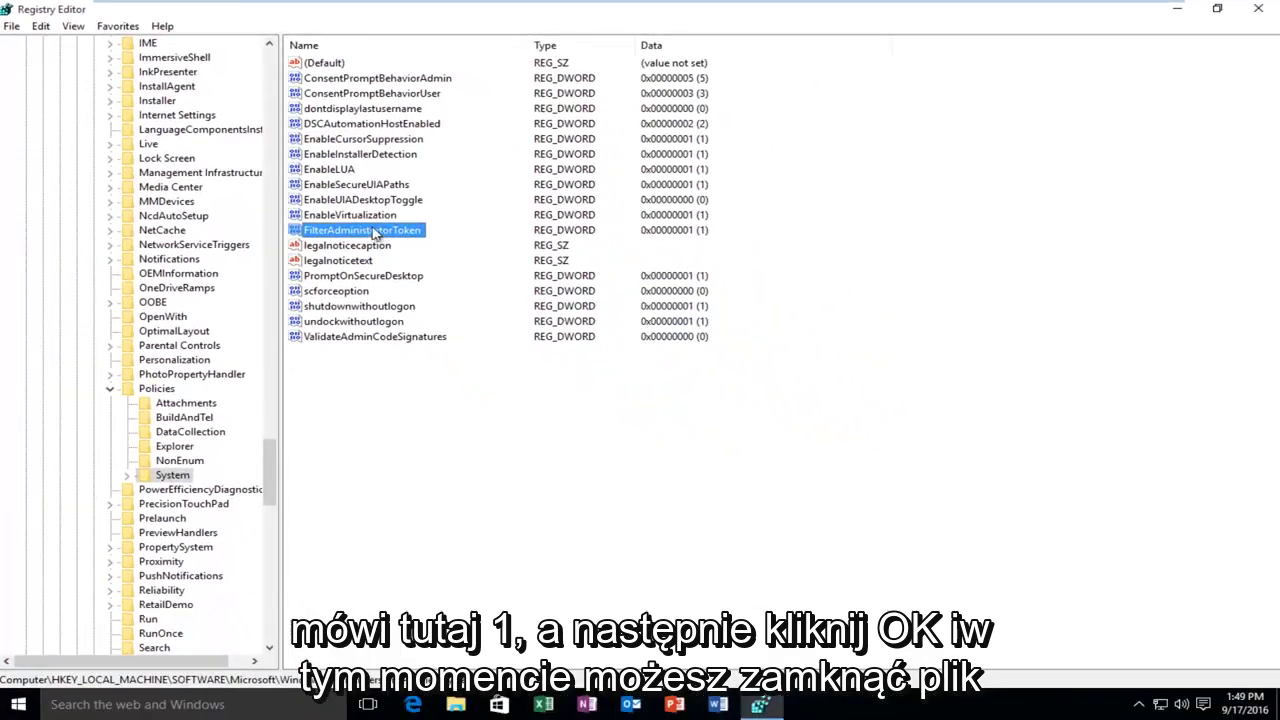
pyautogui.click(1258, 8)
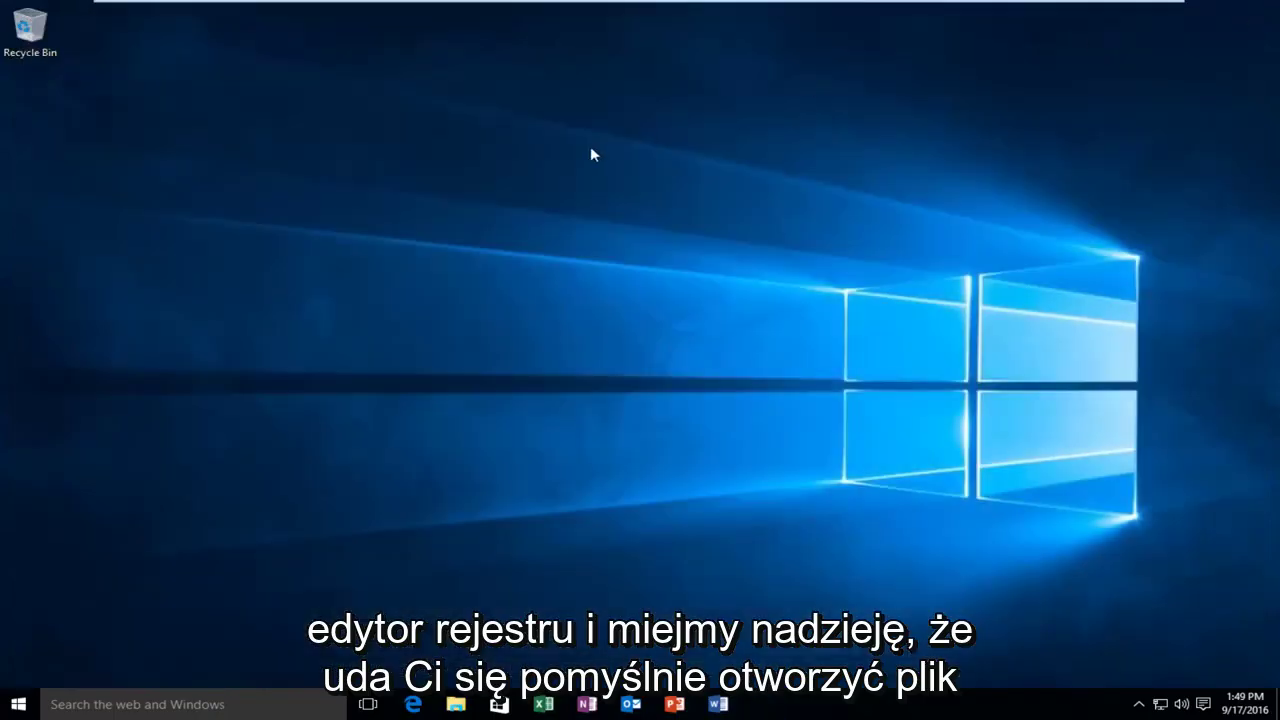